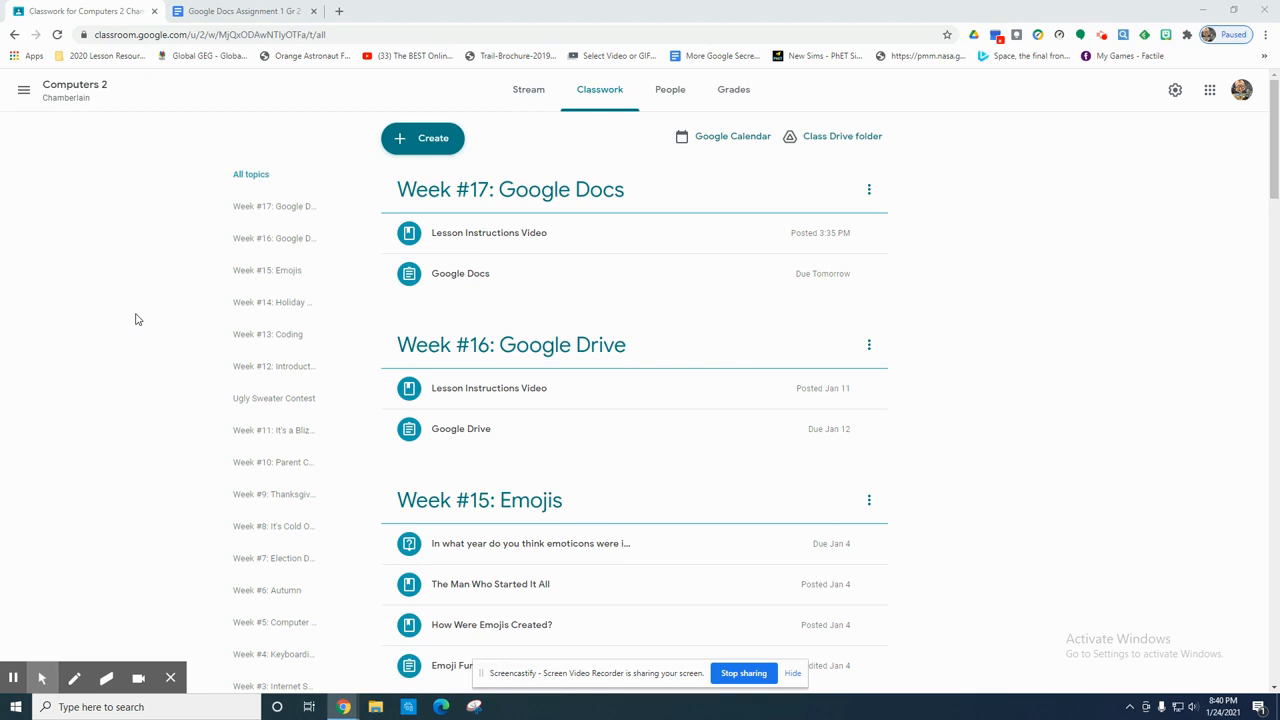
- Switch from Google Classroom to Google Drive and create a new blank Google Docs document
{"action": "left_click", "coordinate": [1211, 92]}
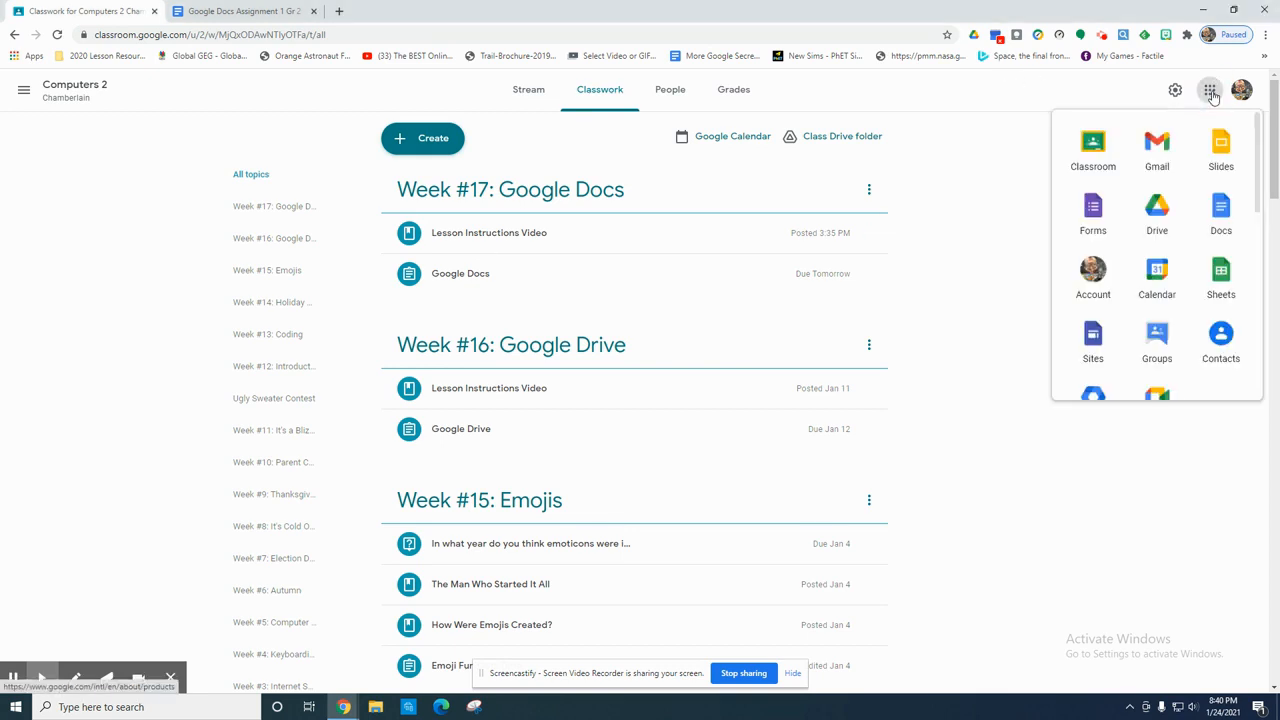
{"action": "left_click", "coordinate": [1160, 213]}
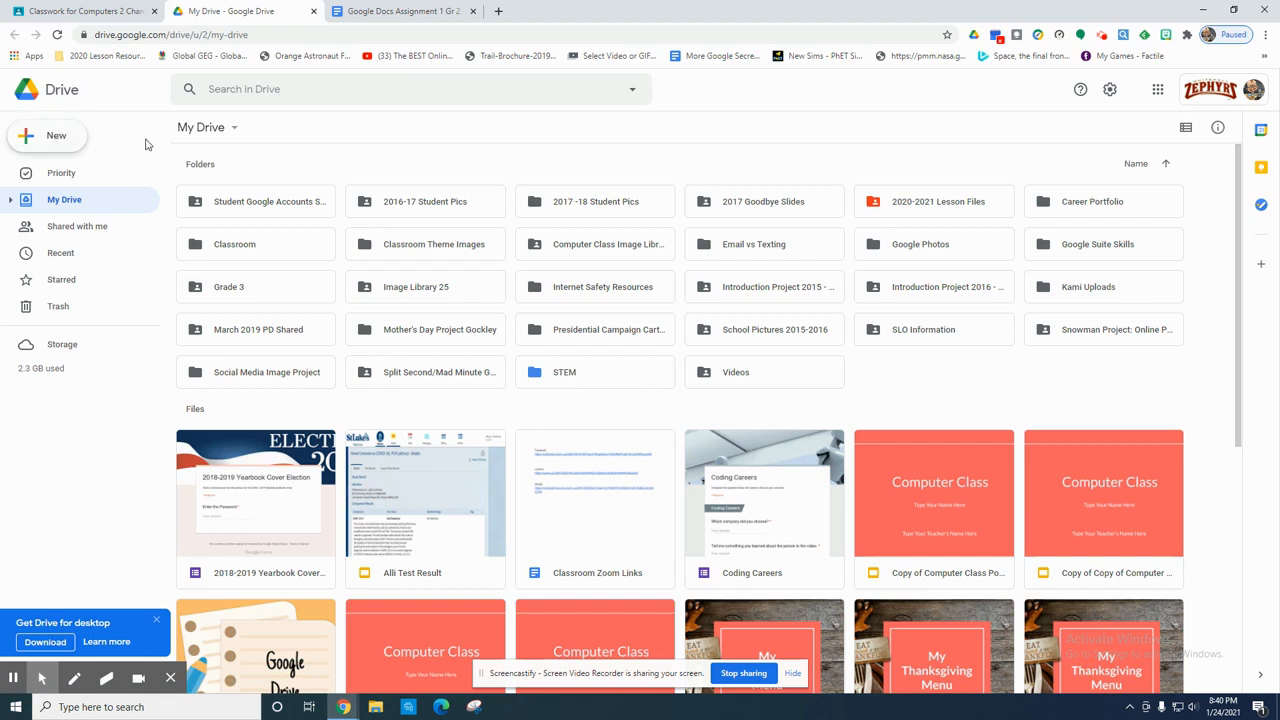
{"action": "left_click", "coordinate": [50, 136]}
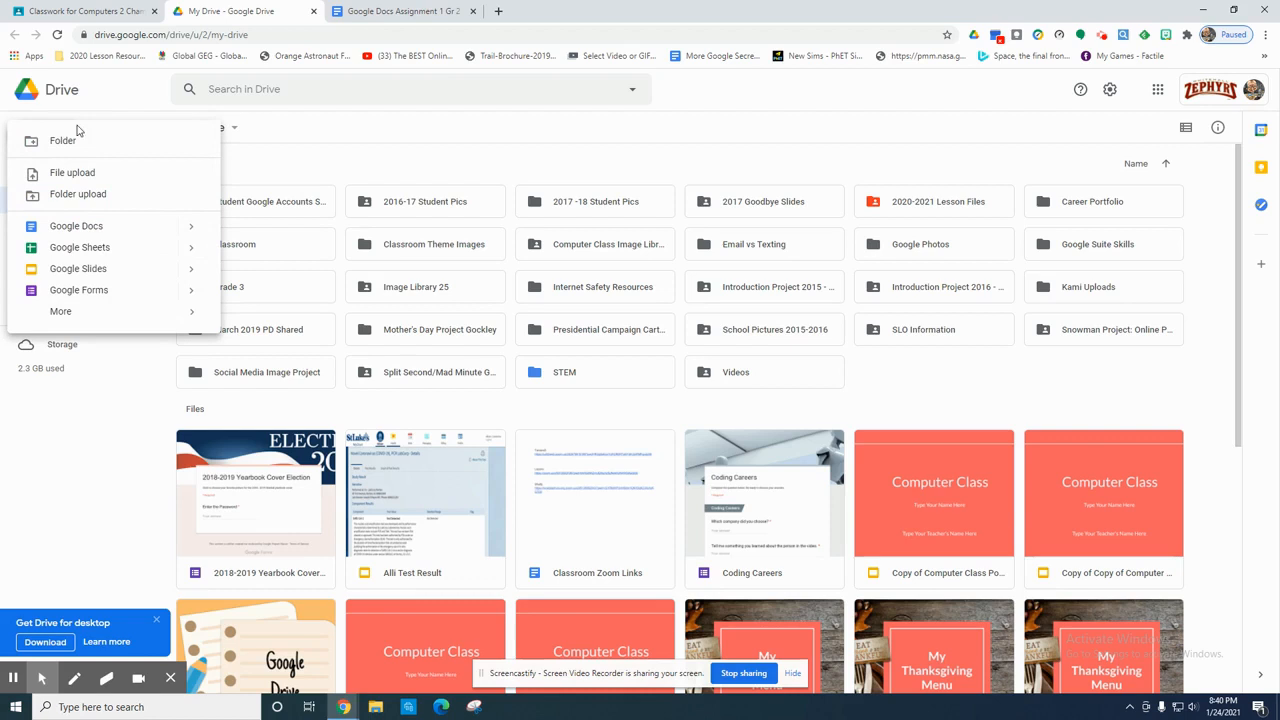
{"action": "left_click", "coordinate": [88, 229]}
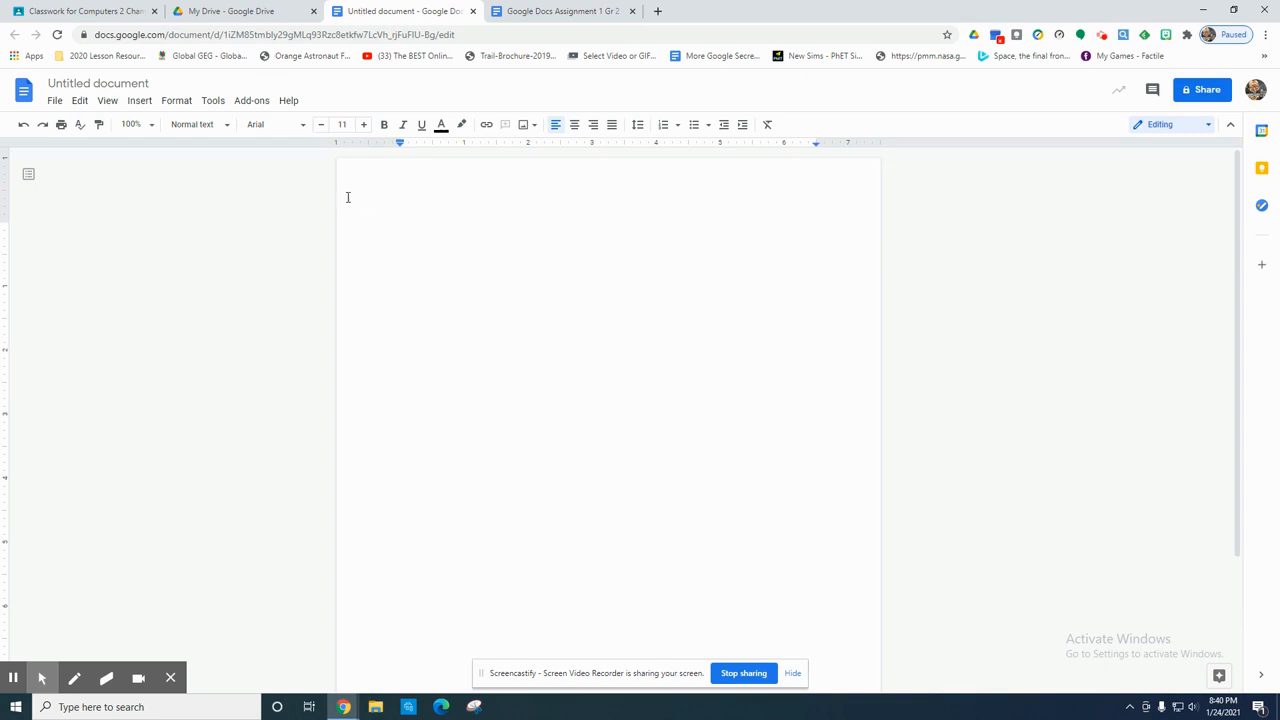
- Set the font size to 24 and write "Hi everyone!" on the first line of the document
{"action": "left_click", "coordinate": [341, 126]}
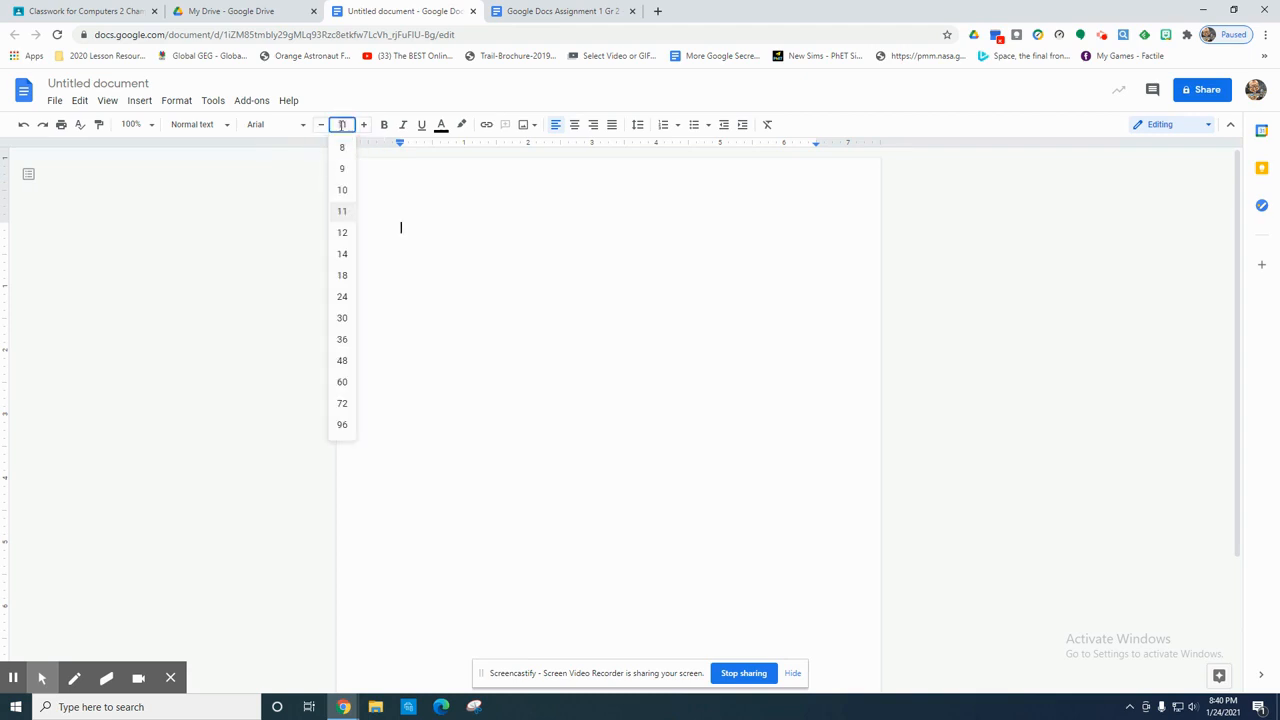
{"action": "left_click", "coordinate": [341, 297]}
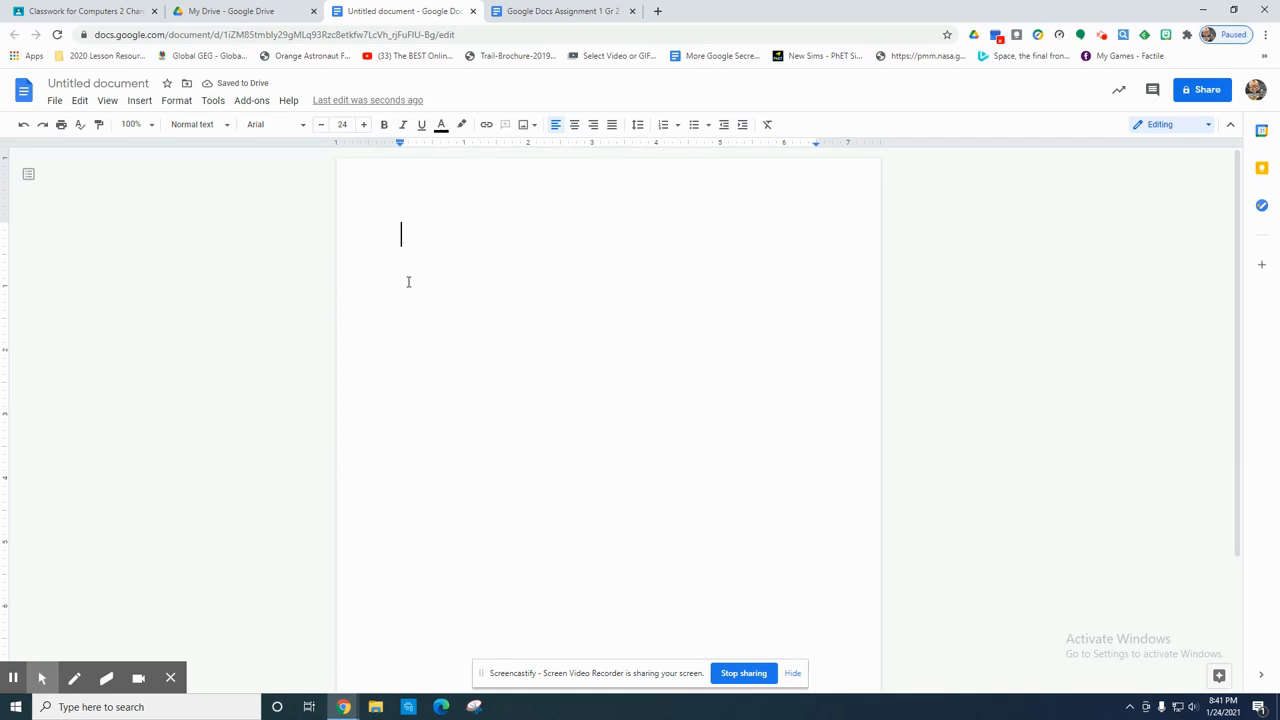
{"action": "type", "text": "Hi everyone"}
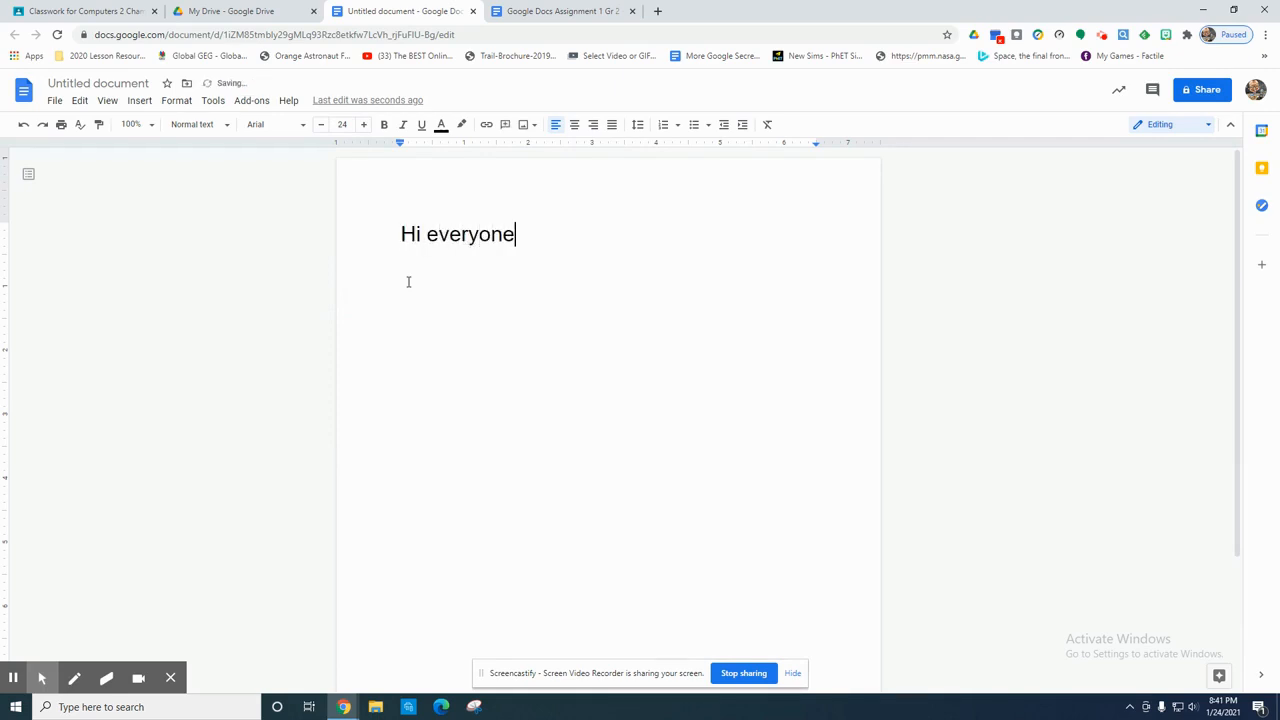
{"action": "type", "text": "!"}
- Change the text color to purple and write a second "Hi everyone!" on the same line
{"action": "left_click", "coordinate": [441, 127]}
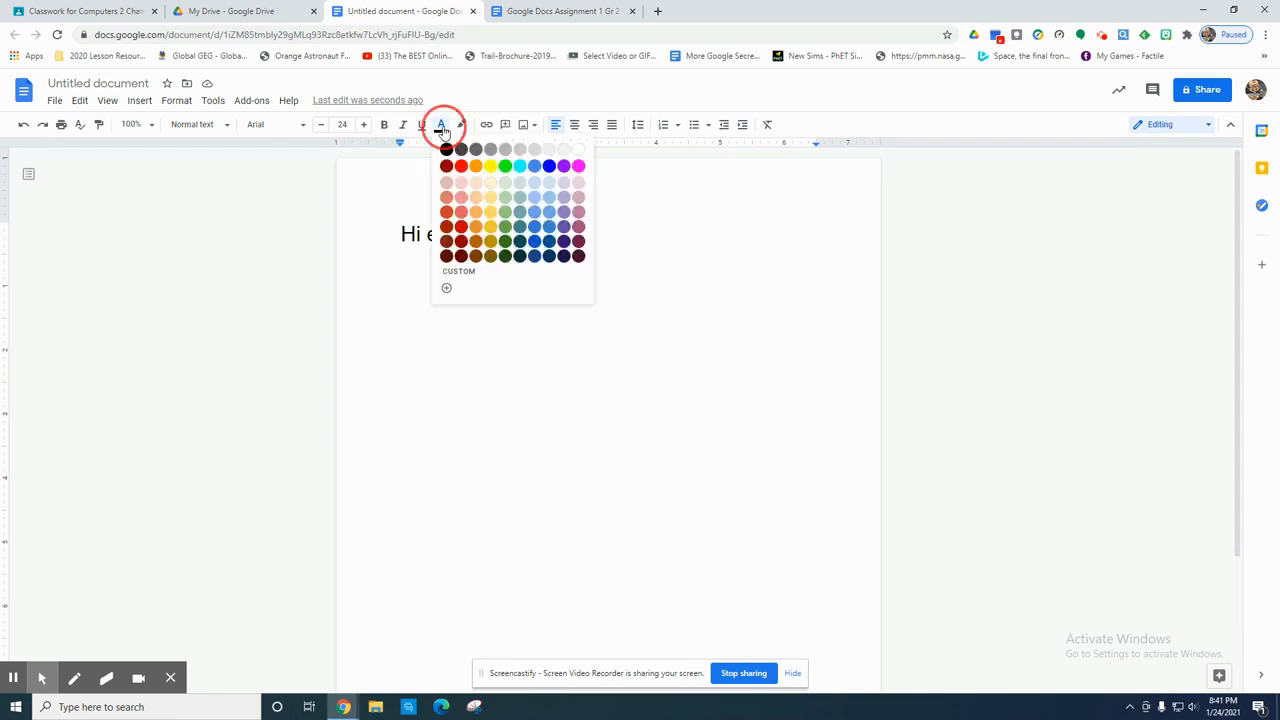
{"action": "left_click", "coordinate": [564, 167]}
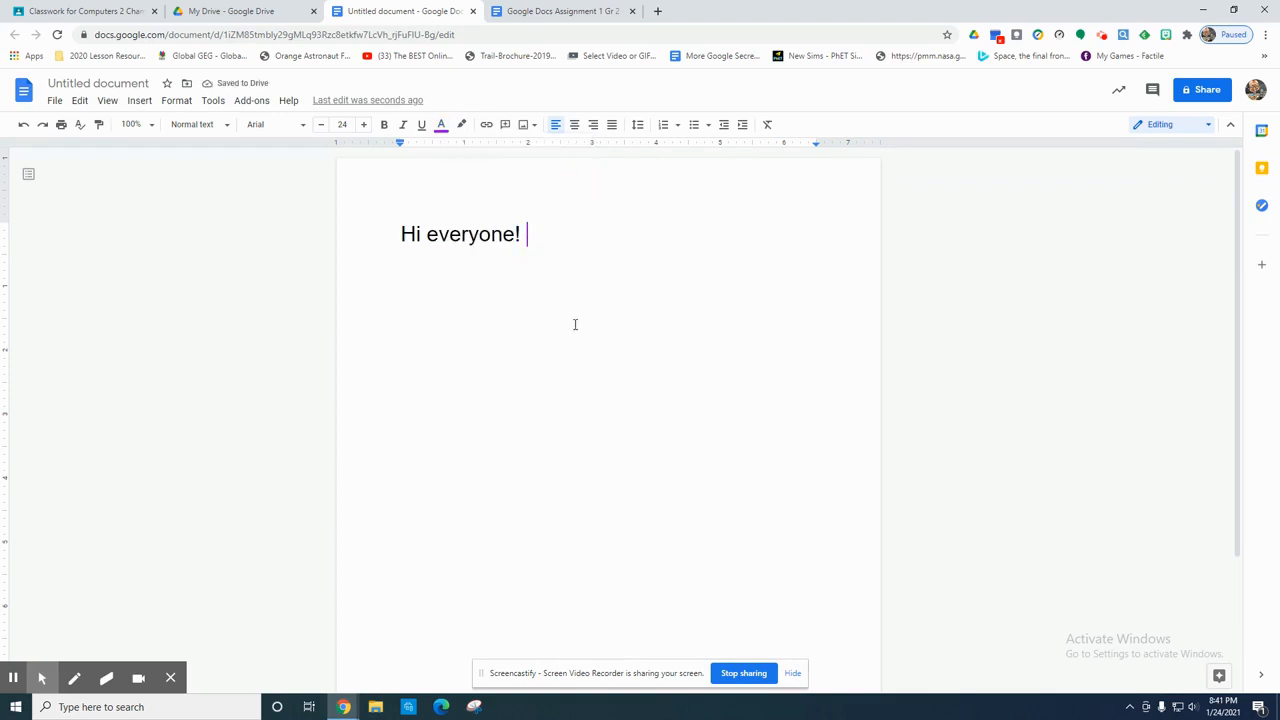
{"action": "type", "text": "Hi everyone"}
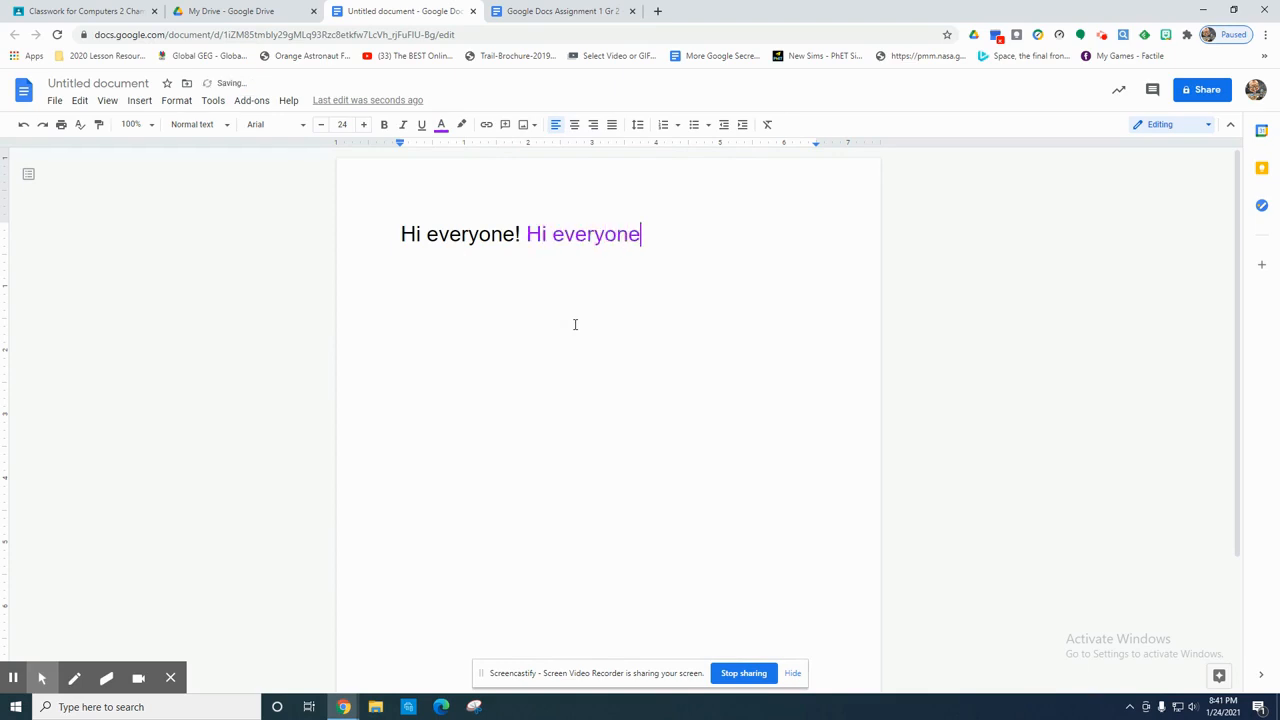
{"action": "type", "text": "!"}
- Switch the font to Pacifico and write a third "Hi everyone!" after the purple Arial one
{"action": "left_click", "coordinate": [279, 128]}
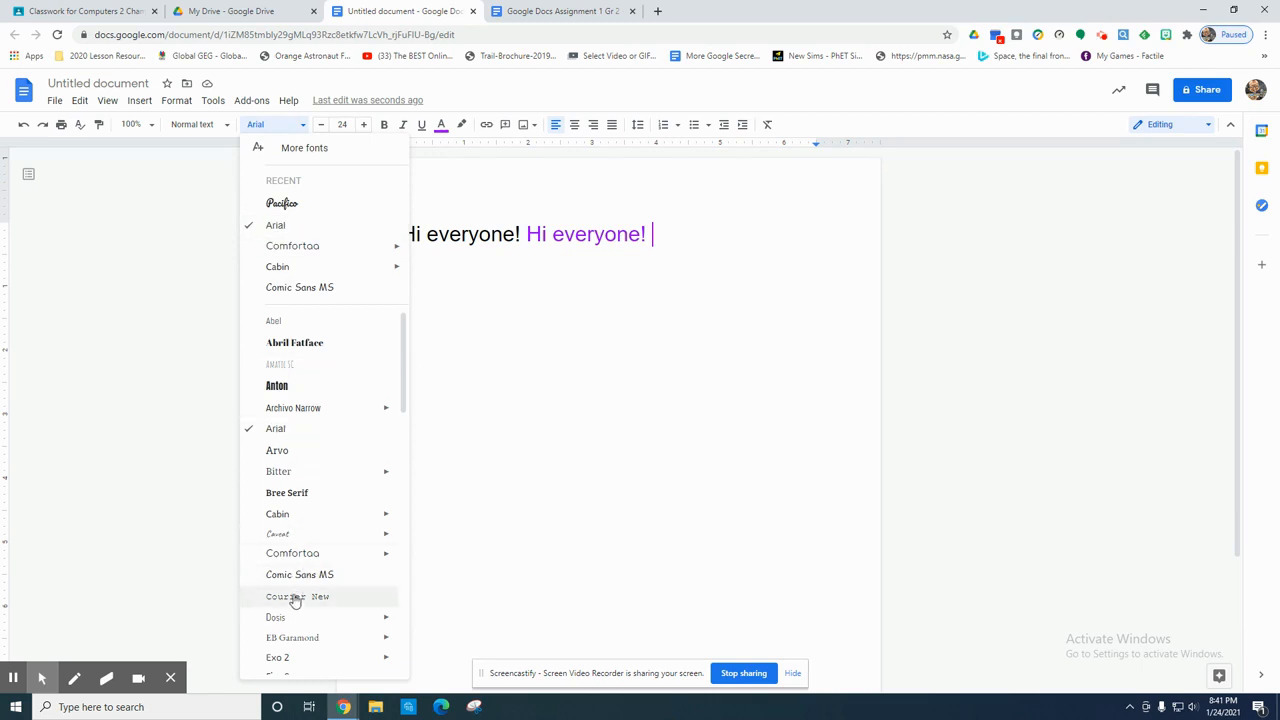
{"action": "scroll", "coordinate": [296, 455], "scroll_direction": "down", "scroll_amount": 5}
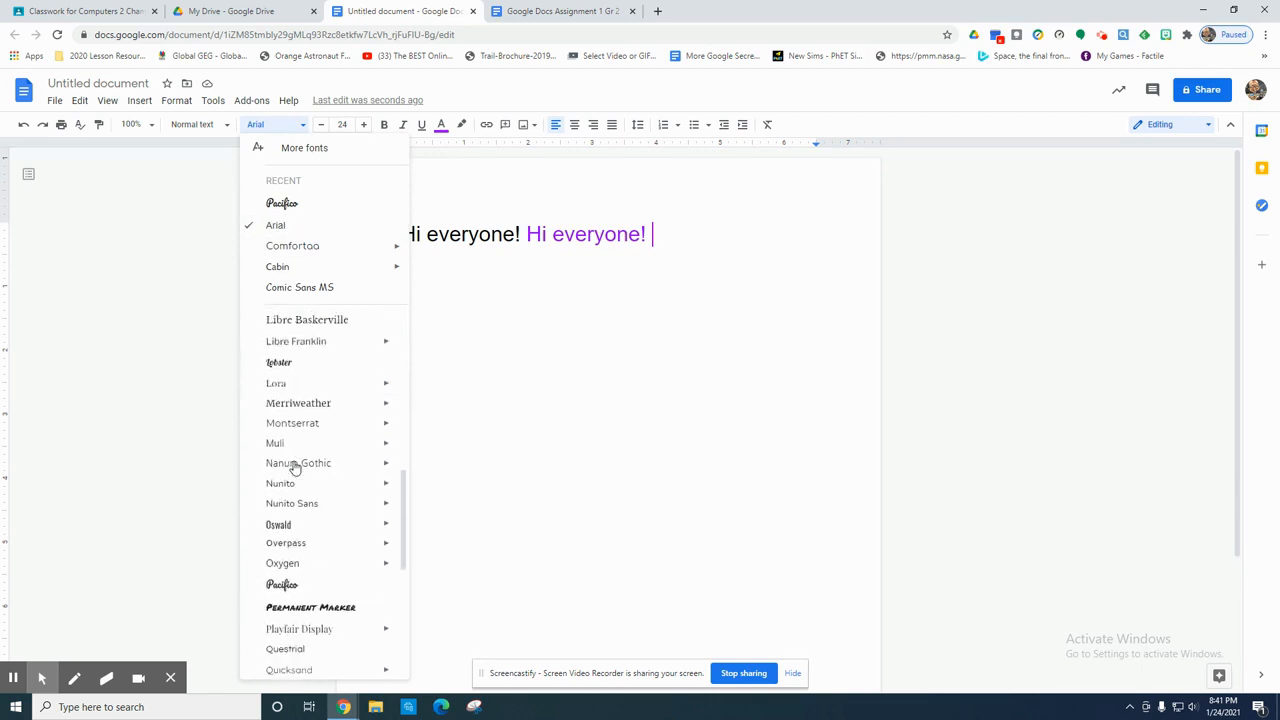
{"action": "scroll", "coordinate": [314, 477], "scroll_direction": "up", "scroll_amount": 5}
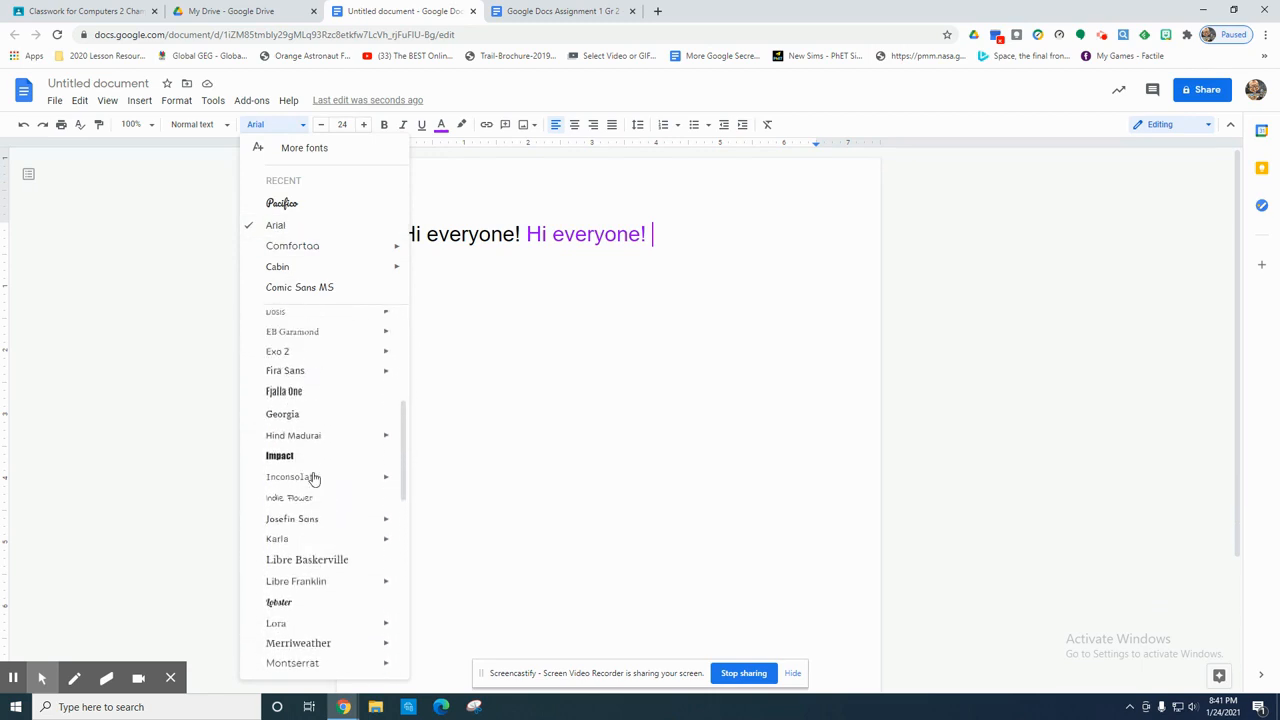
{"action": "scroll", "coordinate": [314, 477], "scroll_direction": "up", "scroll_amount": 3}
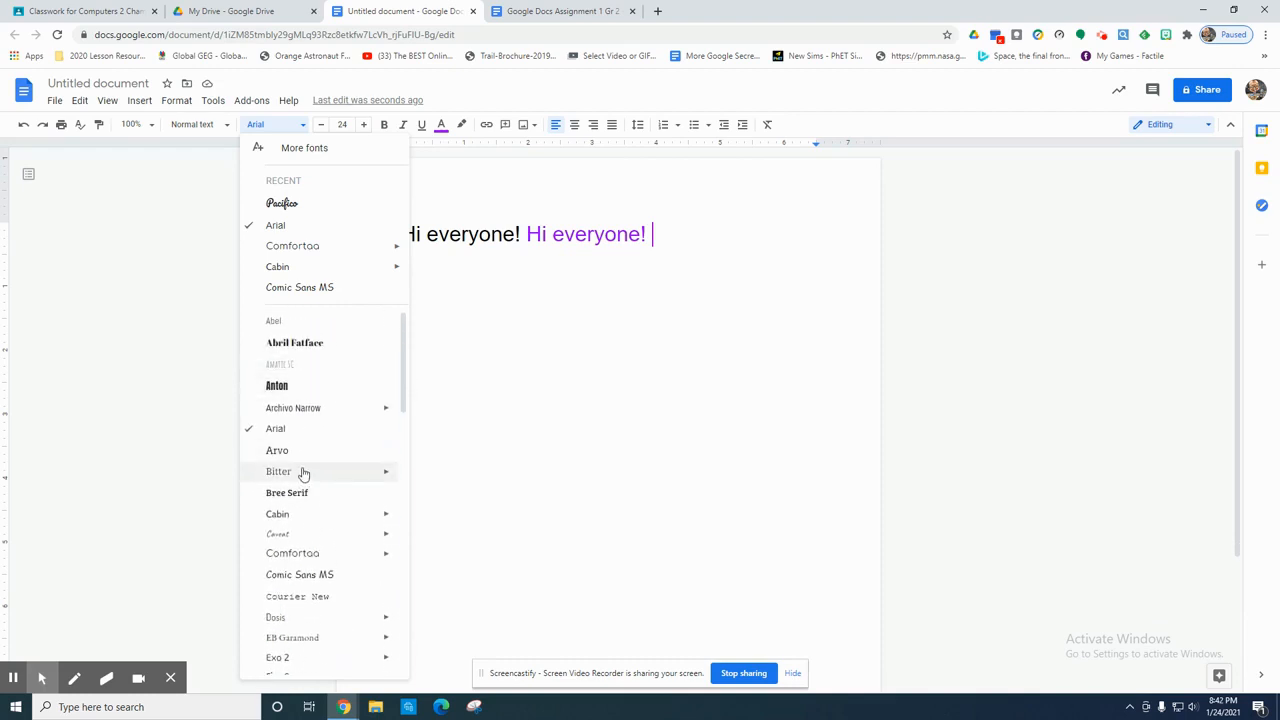
{"action": "left_click", "coordinate": [283, 206]}
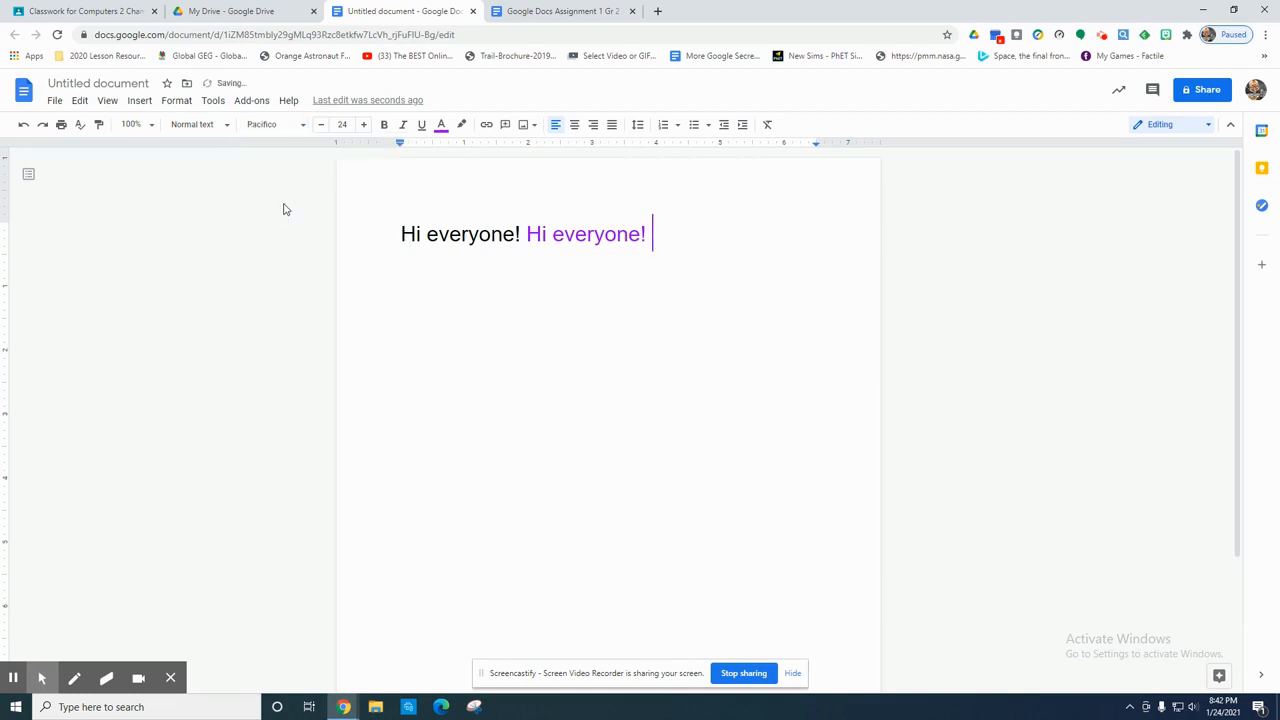
{"action": "type", "text": "Hi"}
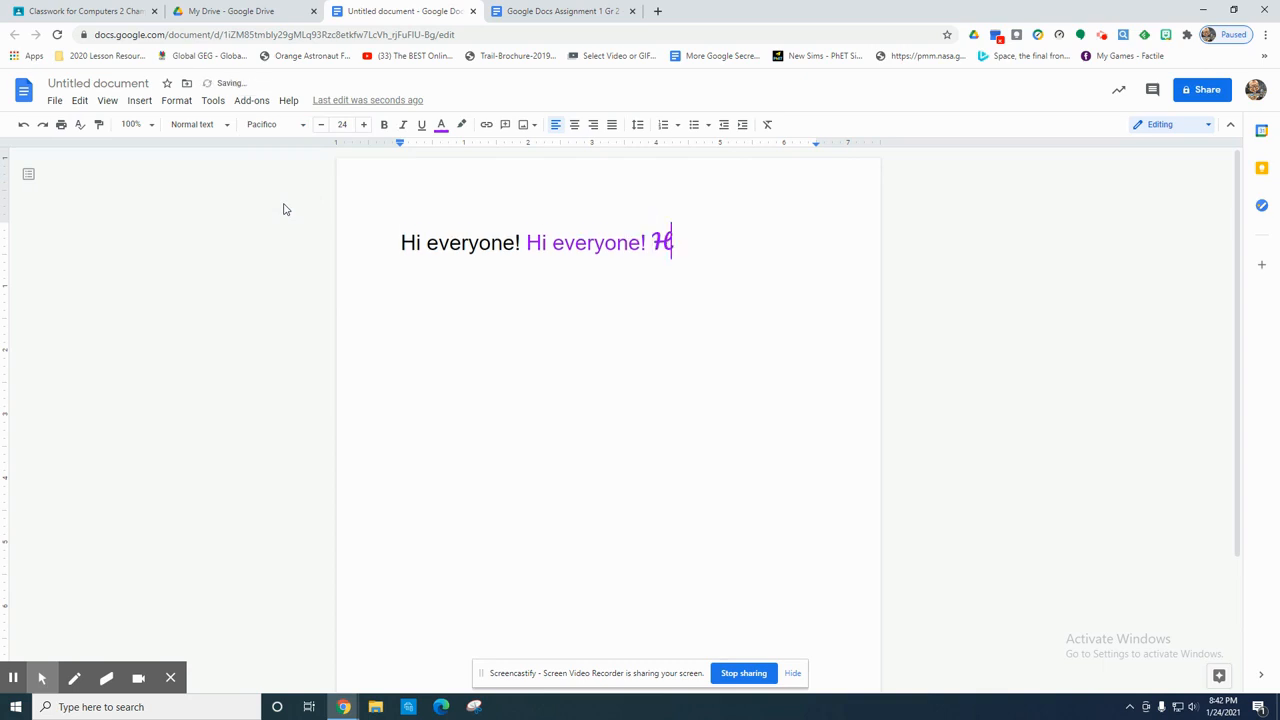
{"action": "type", "text": " everyone"}
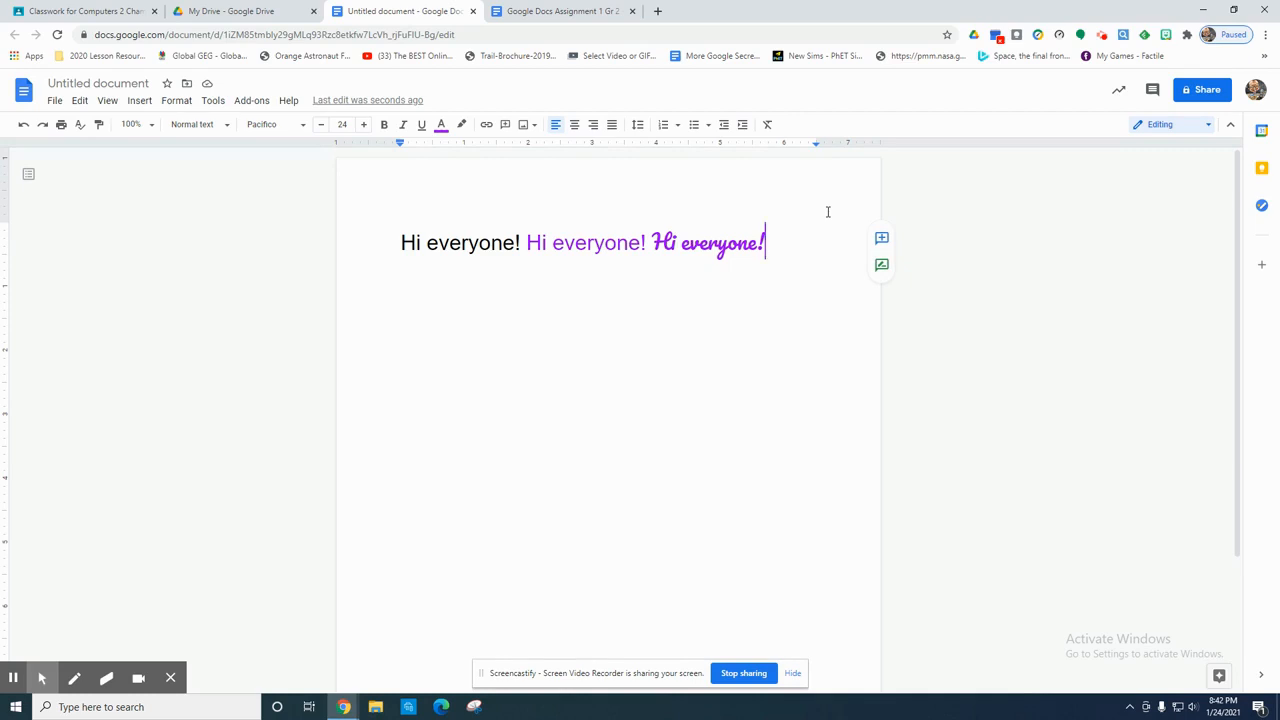
- Start a new line two lines down and reset the text formatting to black Arial
{"action": "key", "text": "Return"}
{"action": "key", "text": "Return"}
{"action": "left_click", "coordinate": [264, 125]}
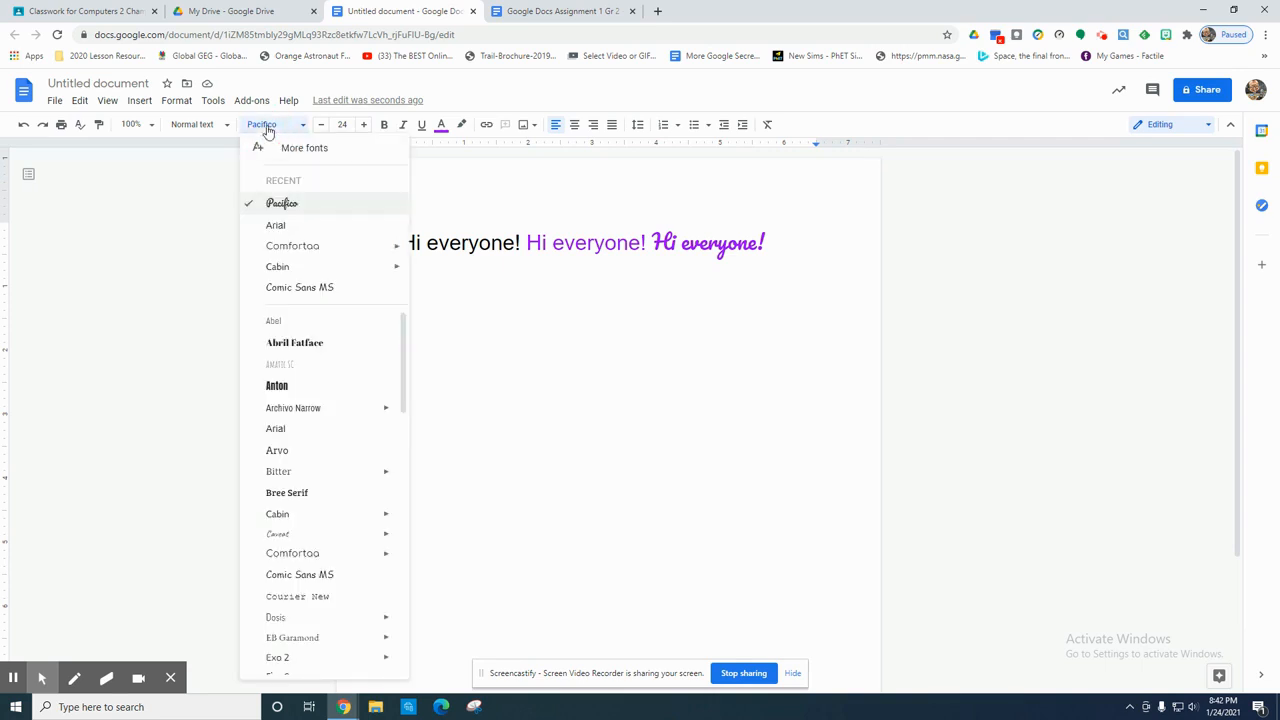
{"action": "left_click", "coordinate": [273, 228]}
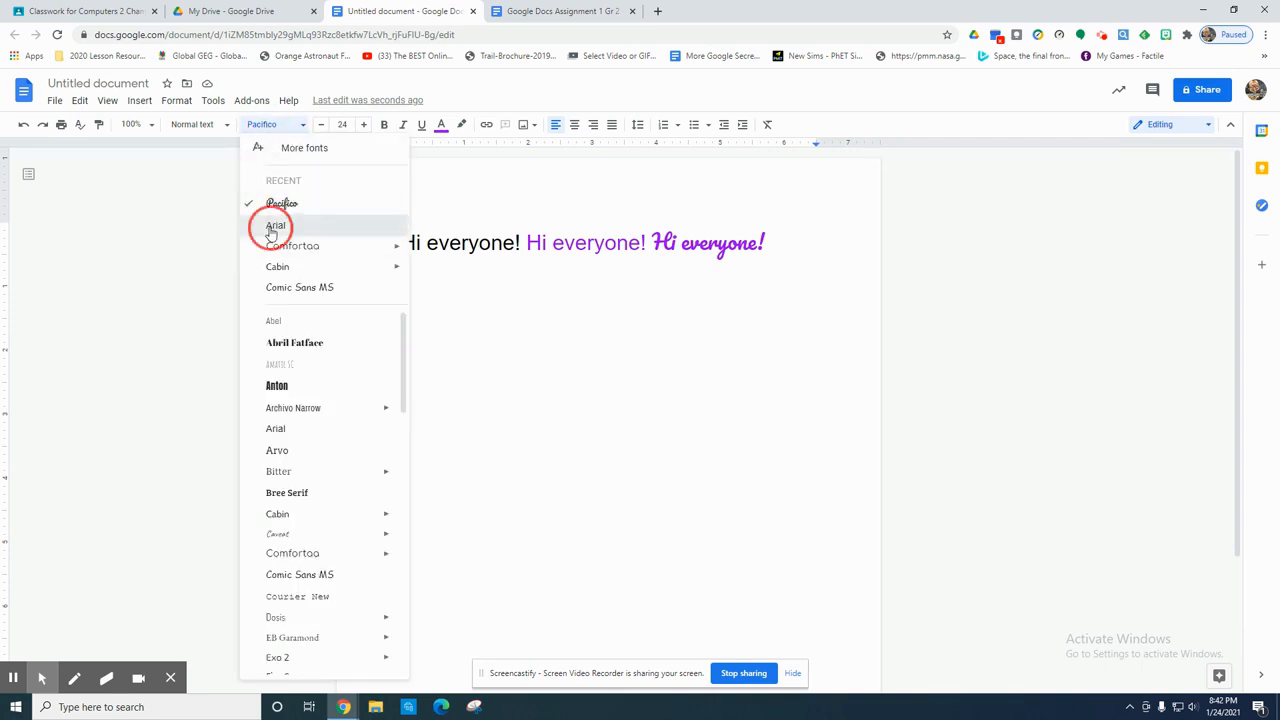
{"action": "left_click", "coordinate": [441, 126]}
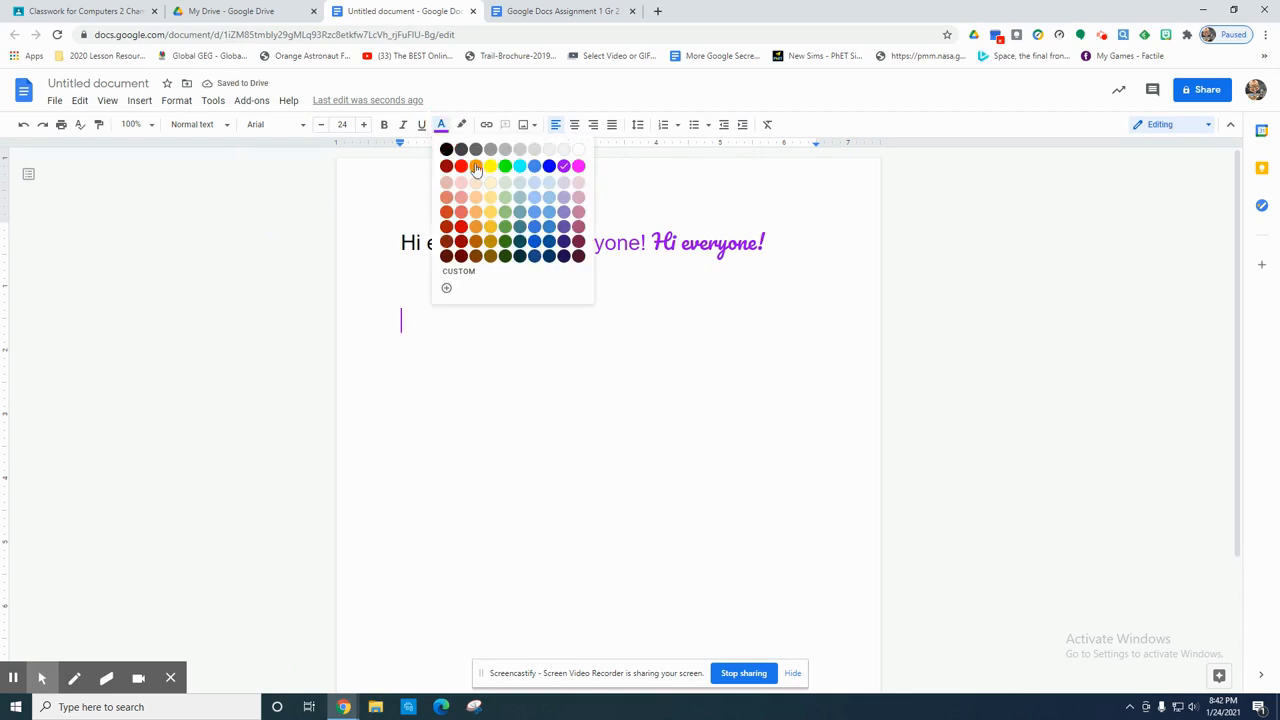
{"action": "left_click", "coordinate": [447, 150]}
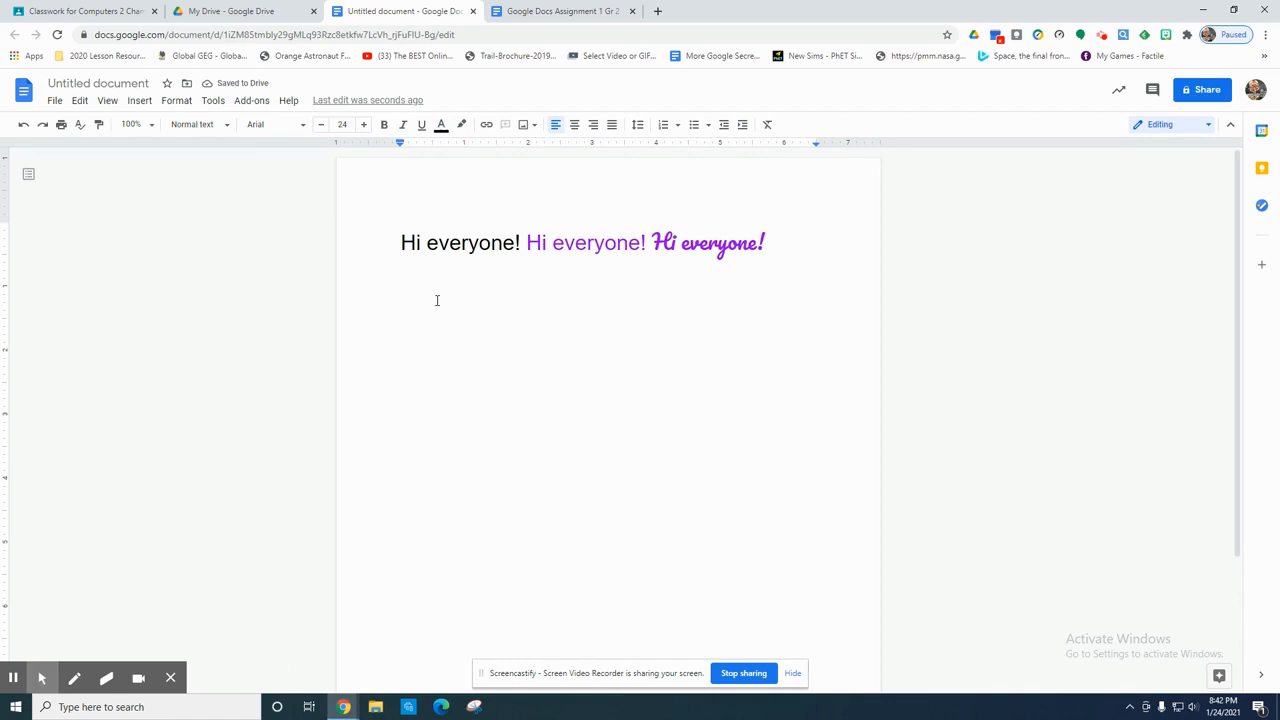
- Write "Hi everyone!" in bold on the new line
{"action": "left_click", "coordinate": [385, 127]}
{"action": "left_click", "coordinate": [385, 128]}
{"action": "type", "text": "Hi everyone!"}
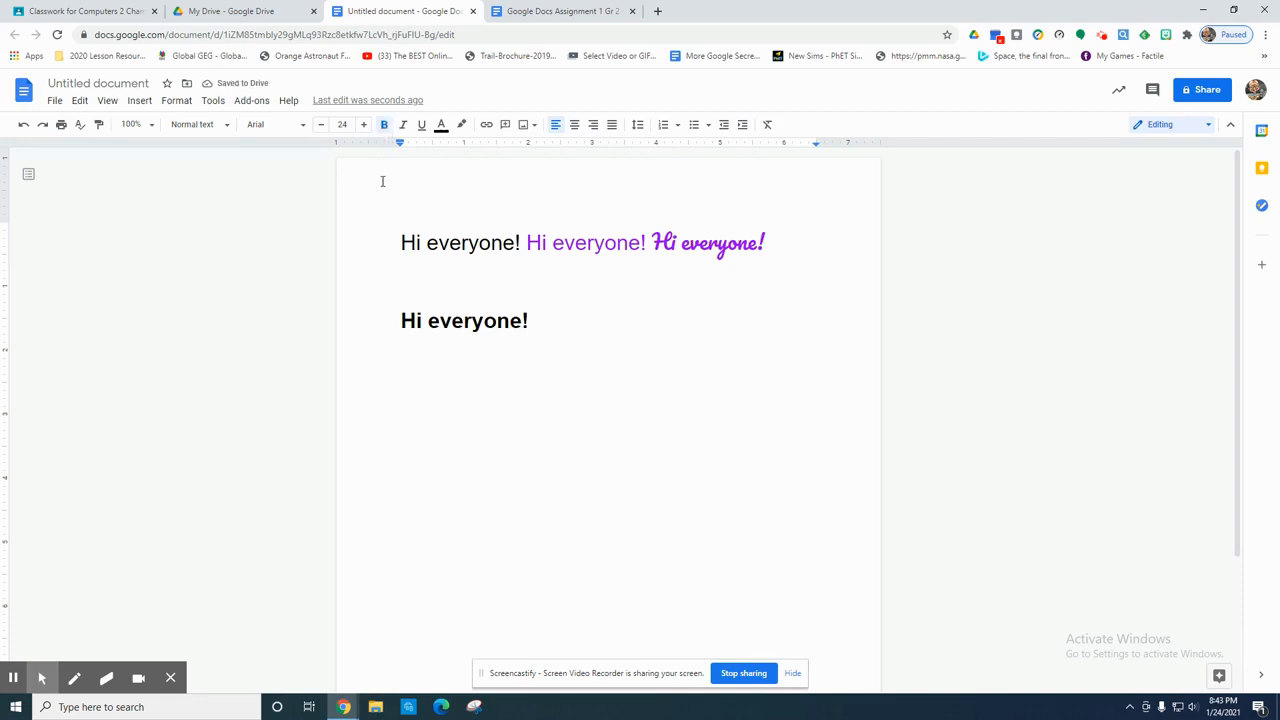
- Turn bold off and add an italic "Hi everyone!" after the bold one
{"action": "left_click", "coordinate": [384, 128]}
{"action": "left_click", "coordinate": [406, 126]}
{"action": "type", "text": "Hi everyone!"}
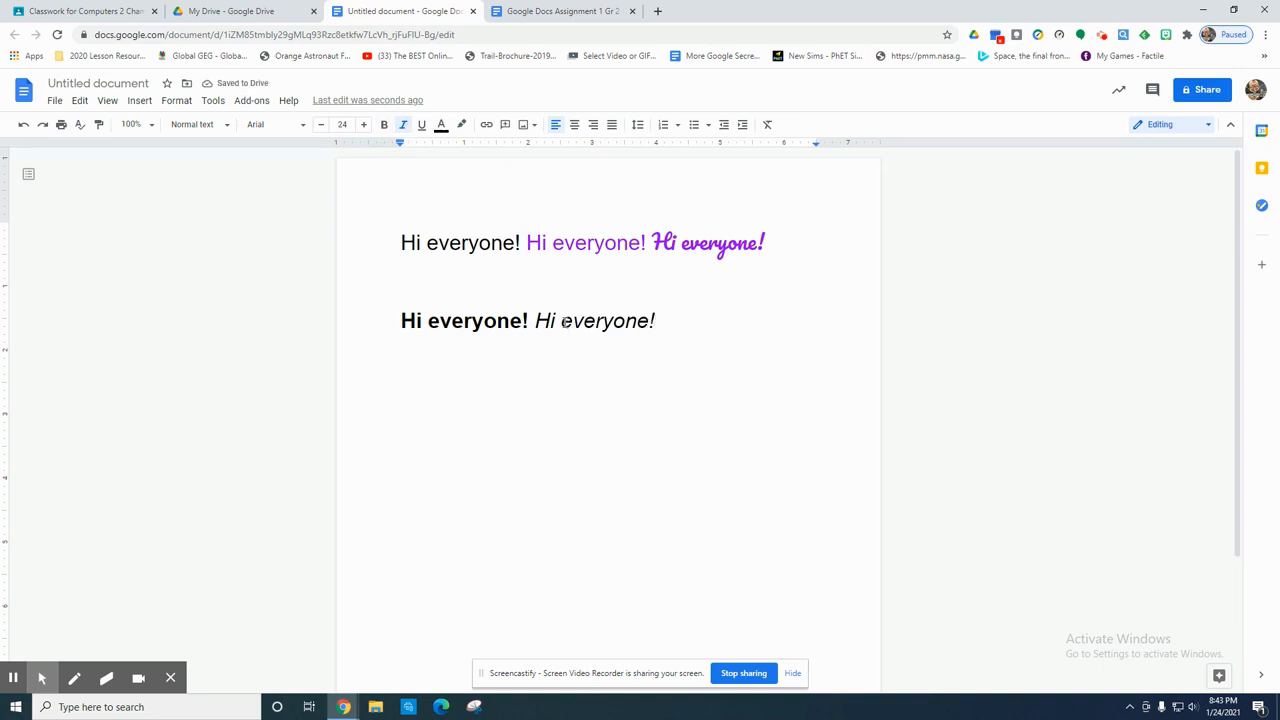
- Turn italic off and add an underlined "Hi everyone!" at the end of the second text line
{"action": "left_click", "coordinate": [404, 129]}
{"action": "left_click", "coordinate": [422, 129]}
{"action": "type", "text": "Hi everyone"}
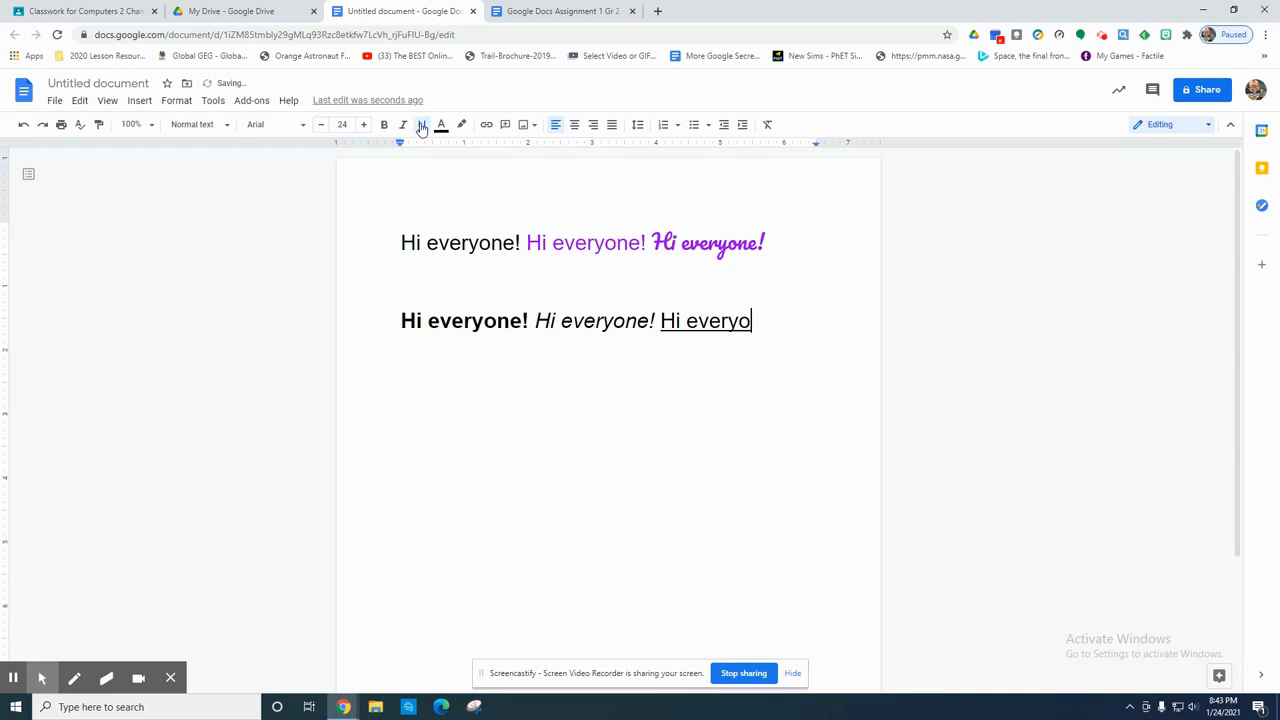
{"action": "type", "text": "!"}
- Recolor the black "Hi everyone!" at the start of the first line to magenta
{"action": "left_click", "coordinate": [520, 243]}
{"action": "left_click_drag", "start_coordinate": [521, 243], "coordinate": [398, 244]}
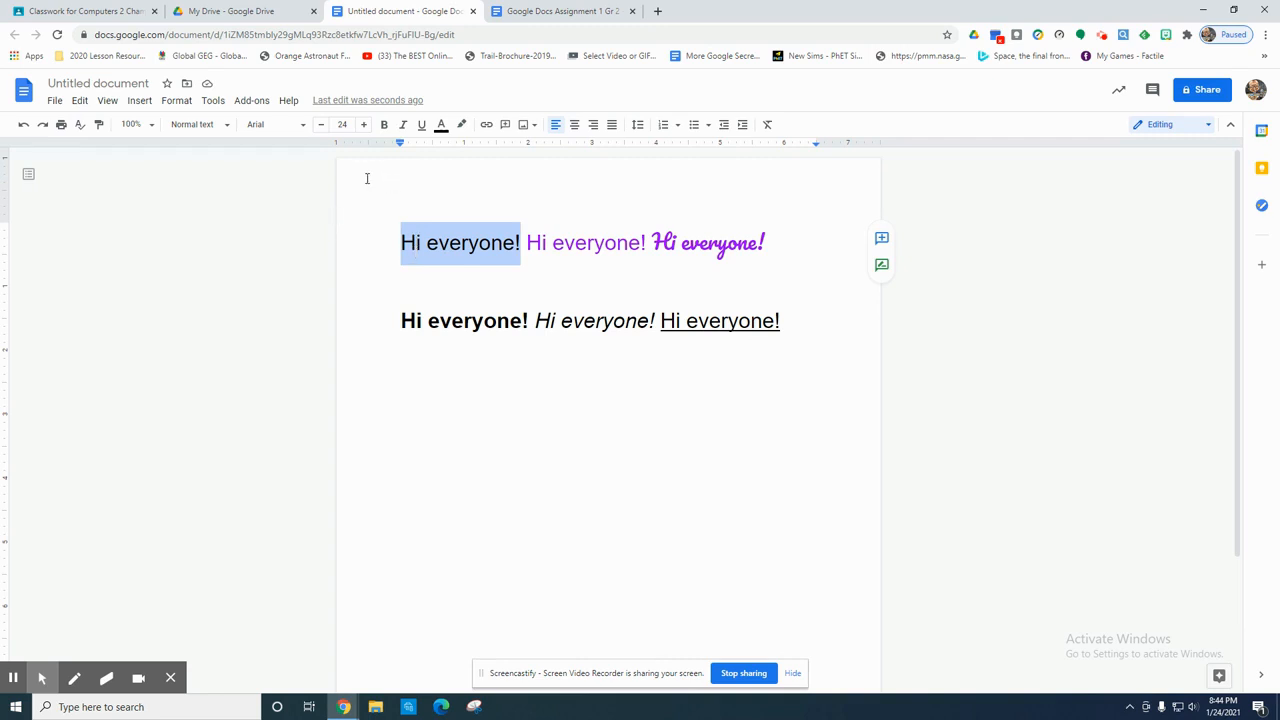
{"action": "left_click", "coordinate": [441, 127]}
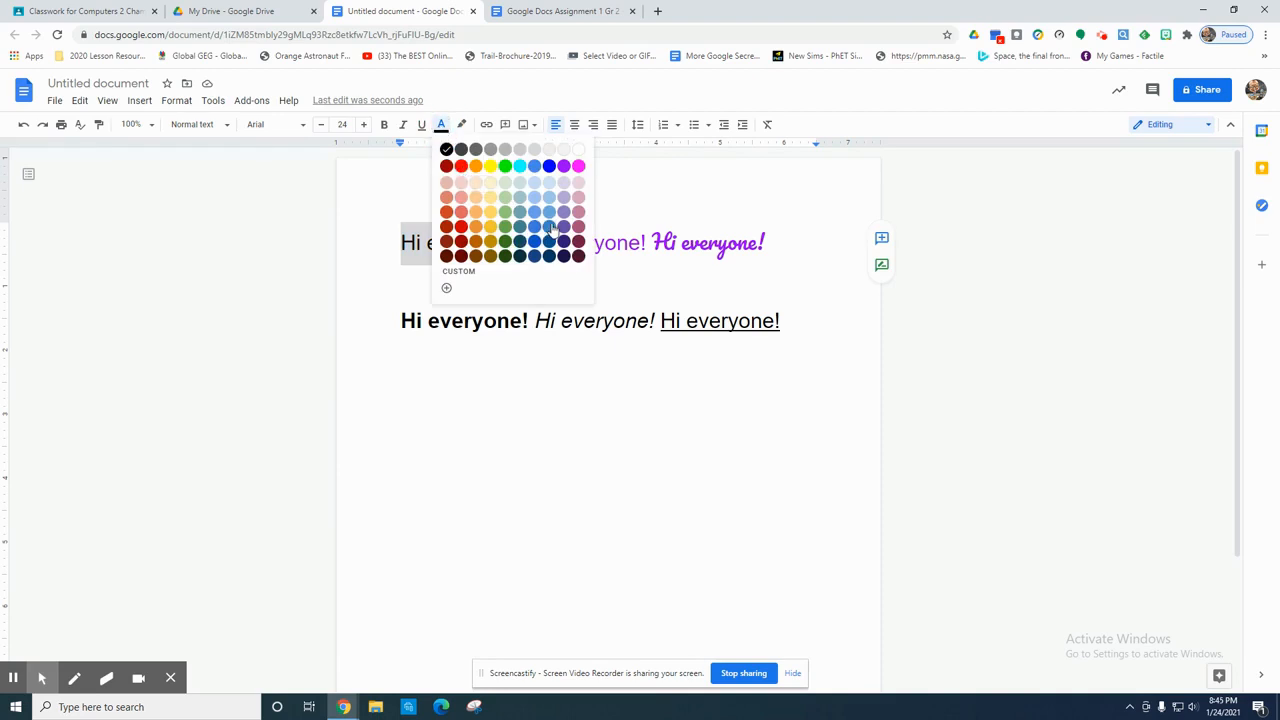
{"action": "left_click", "coordinate": [579, 166]}
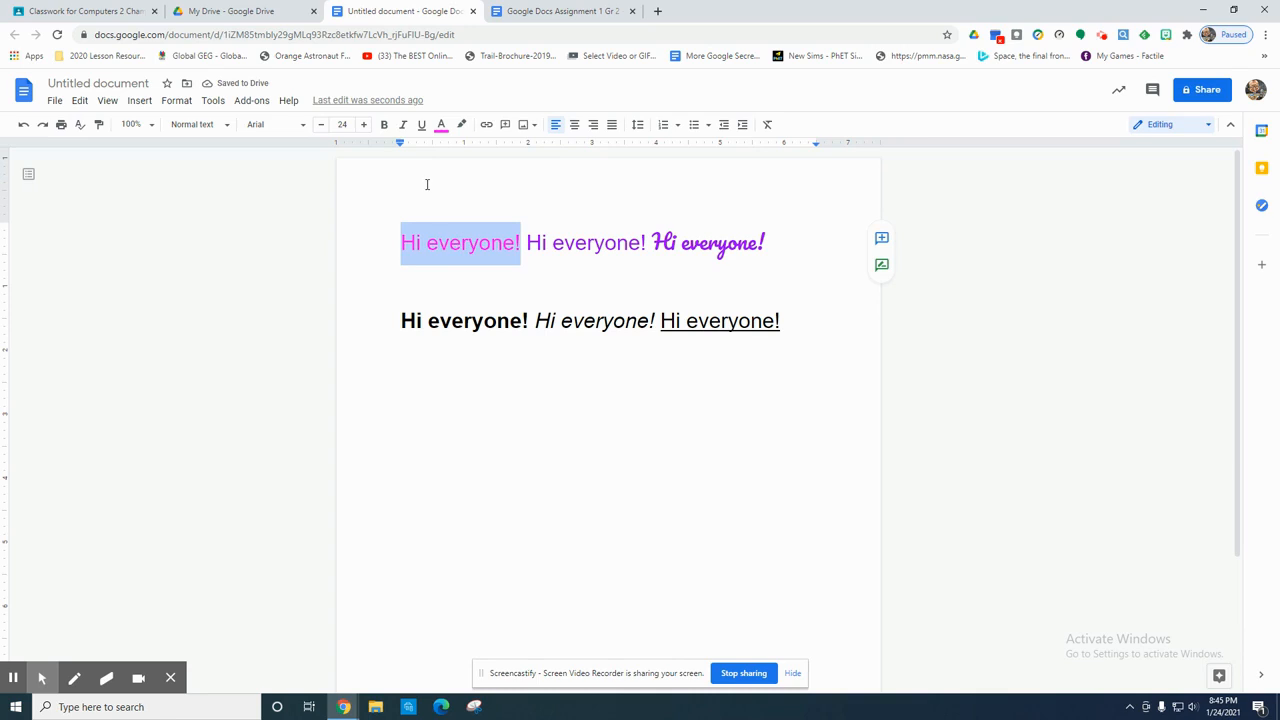
- Try italic and underline on the selected magenta greeting, removing each style again
{"action": "left_click", "coordinate": [404, 127]}
{"action": "left_click", "coordinate": [405, 129]}
{"action": "left_click", "coordinate": [423, 129]}
{"action": "left_click", "coordinate": [423, 129]}
- Change the font of the selected magenta greeting to Pacifico
{"action": "left_click", "coordinate": [257, 130]}
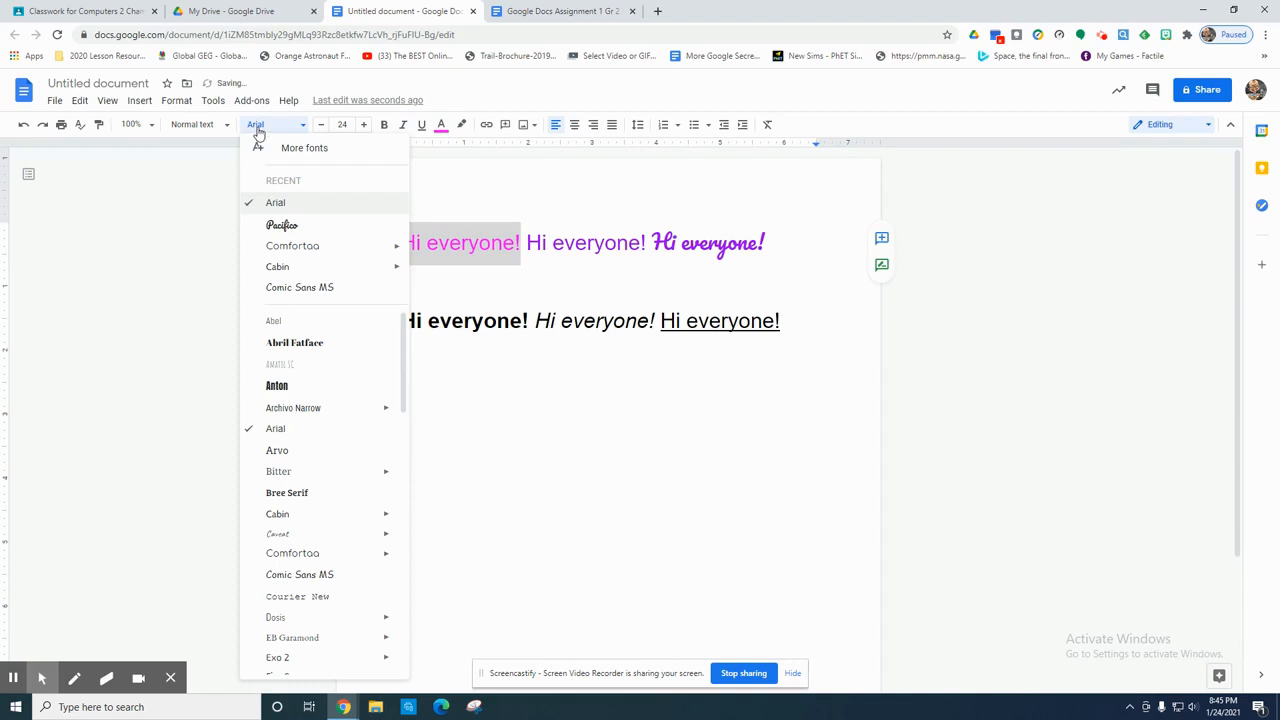
{"action": "left_click", "coordinate": [275, 220]}
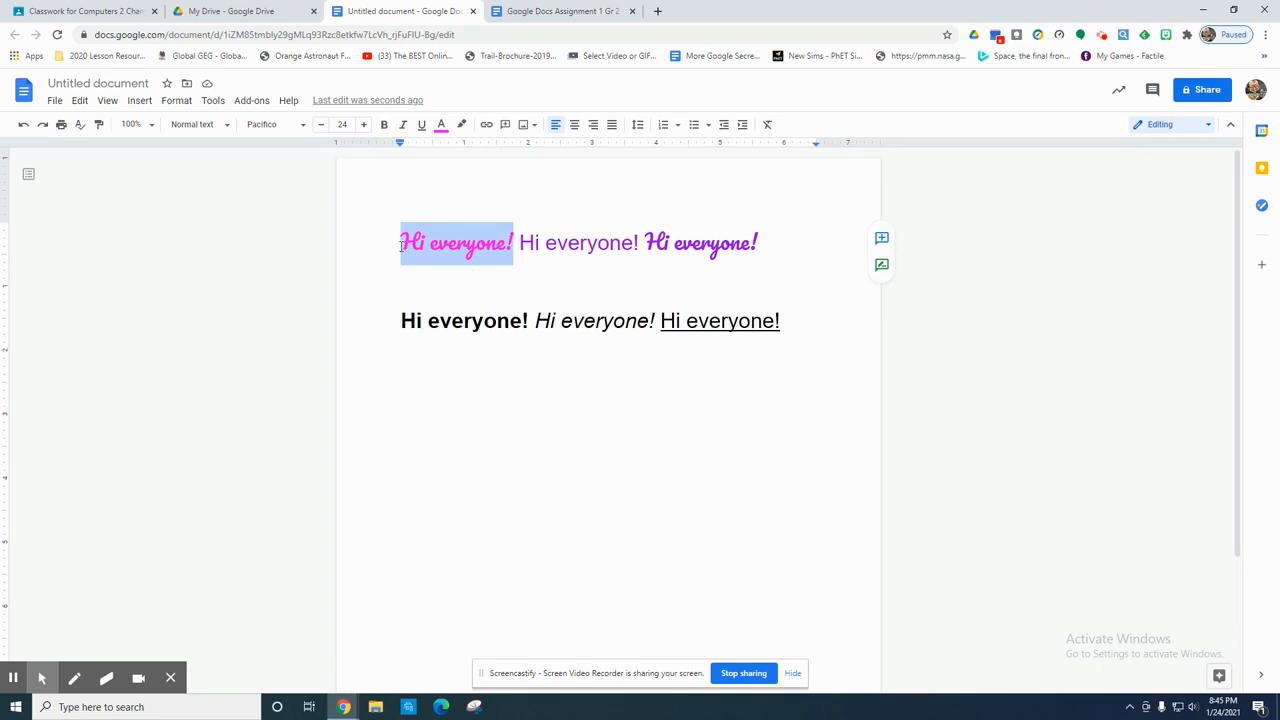
- Overwrite the selected magenta greeting with "b" and undo the replacement
{"action": "type", "text": "b"}
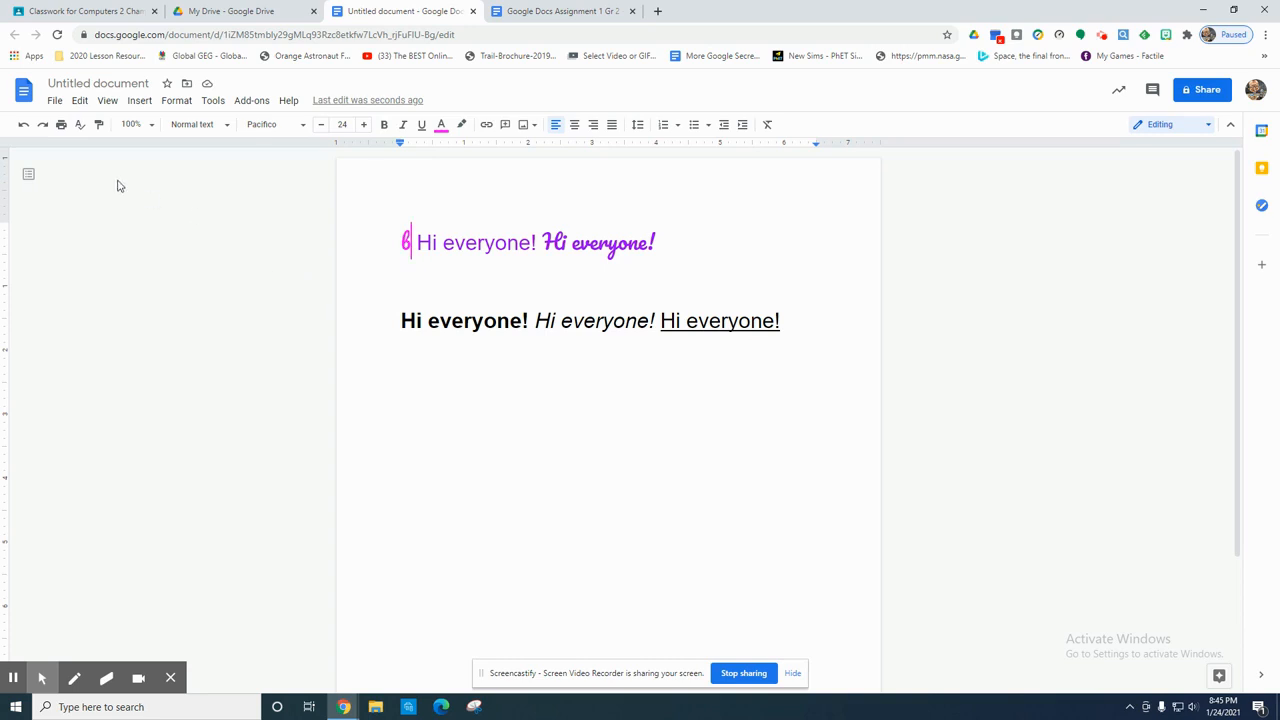
{"action": "left_click", "coordinate": [24, 126]}
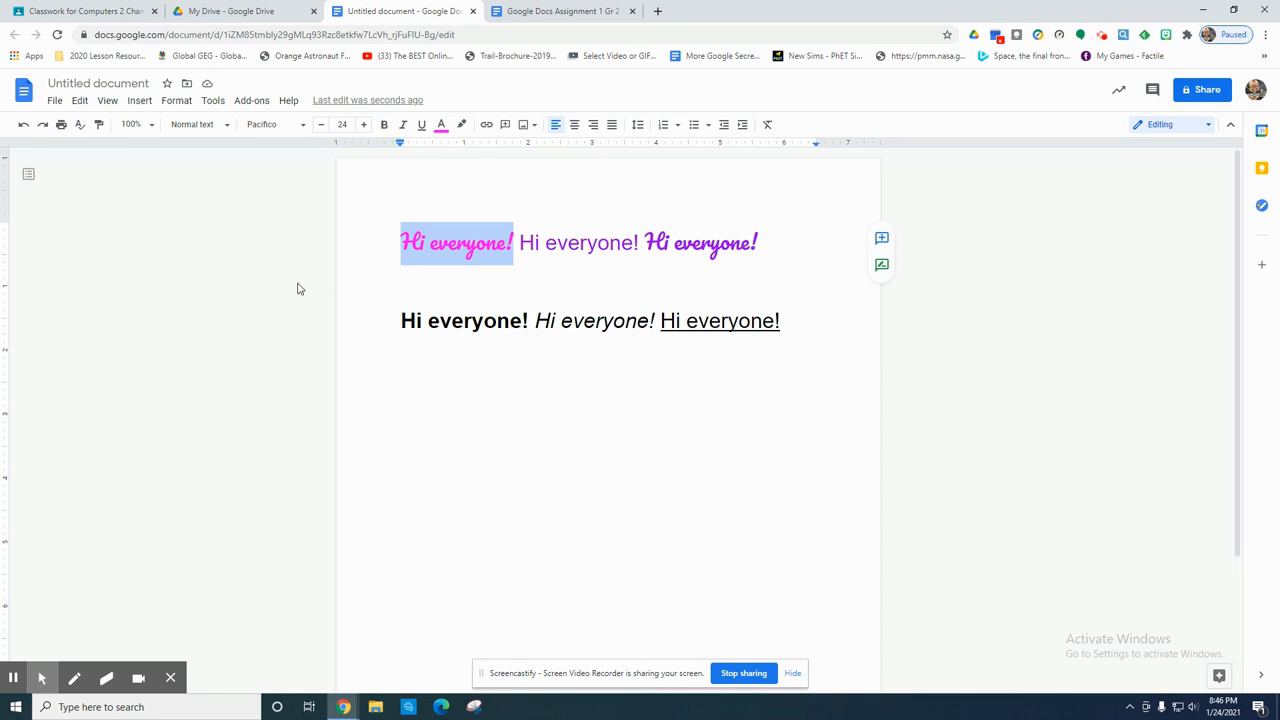
- Return to the Computers 2 classwork in Google Classroom and view the attachment of the Week #17 "Google Docs" assignment
{"action": "left_click", "coordinate": [78, 12]}
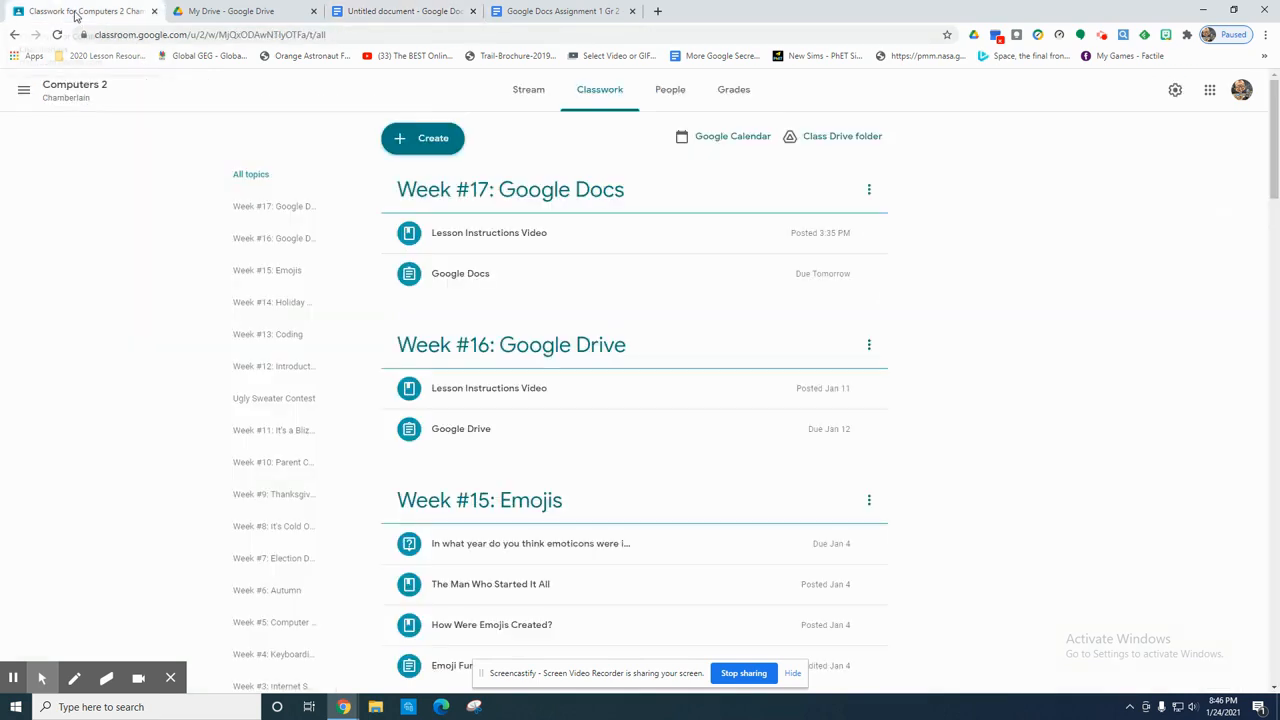
{"action": "left_click", "coordinate": [465, 280]}
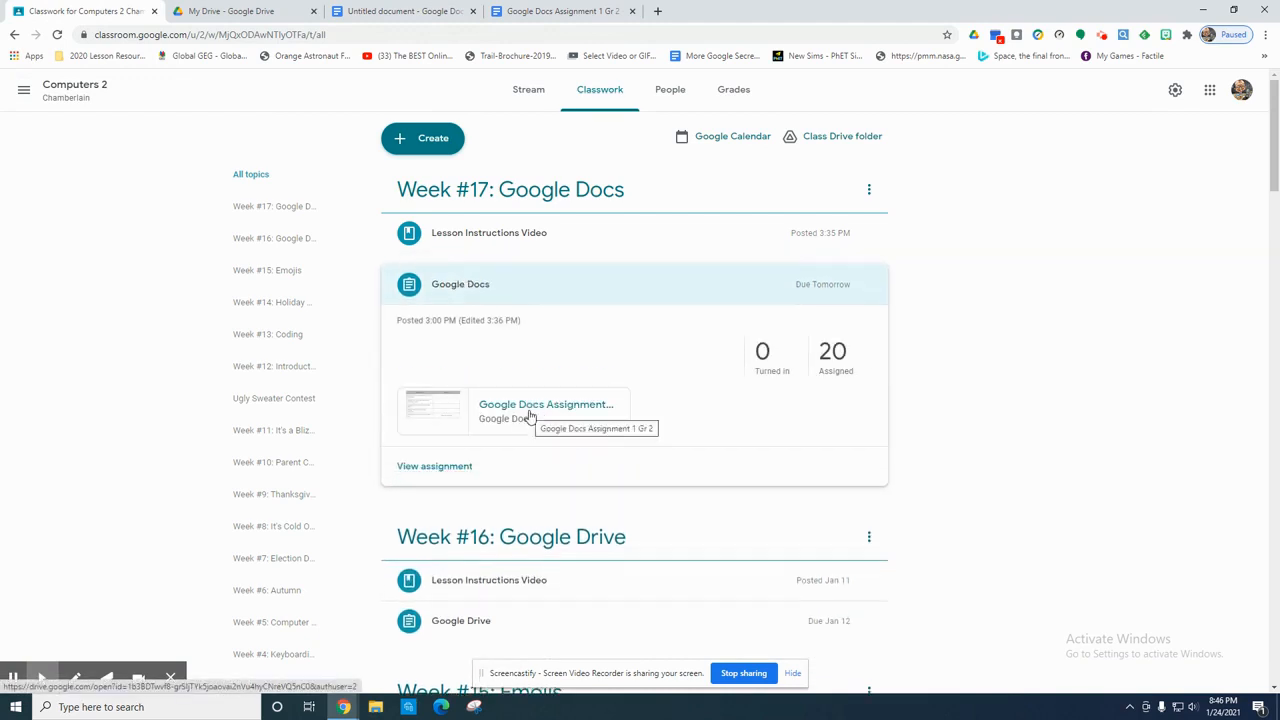
{"action": "left_click", "coordinate": [461, 288]}
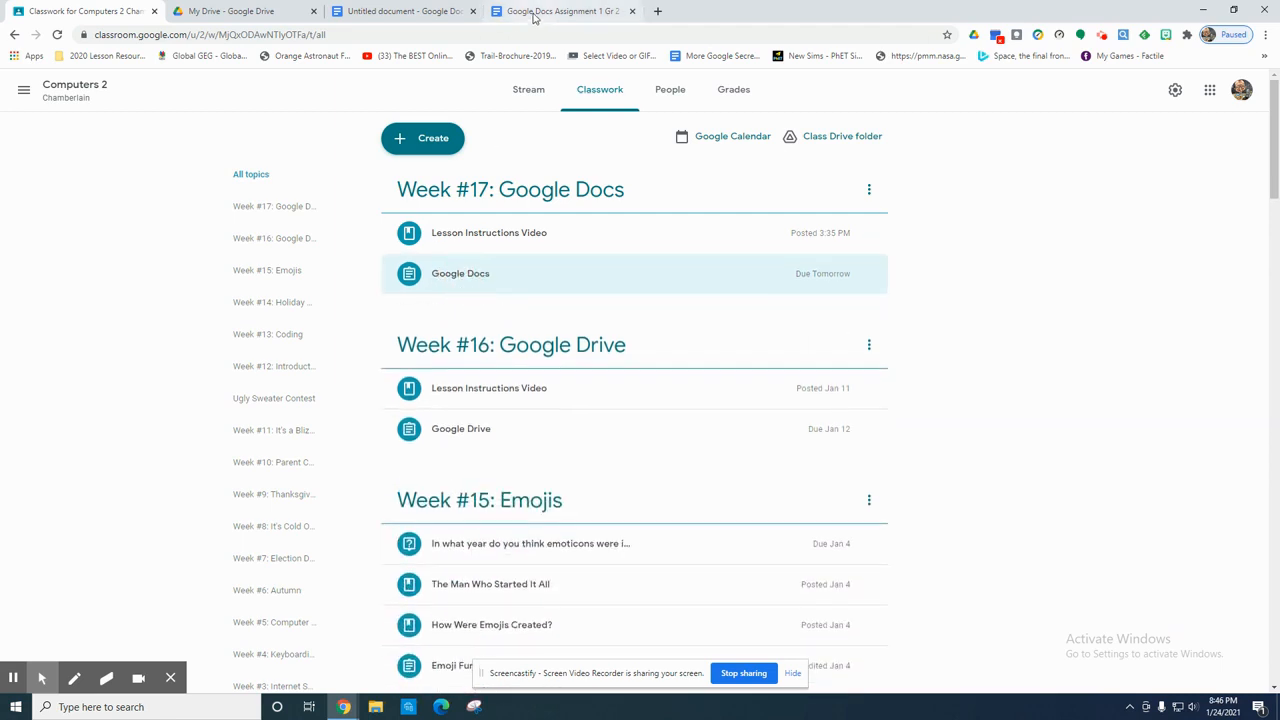
- Switch to the "Google Docs Assignment 1 Gr 2" document and go through the answer cells of the first four instructions
{"action": "left_click", "coordinate": [525, 12]}
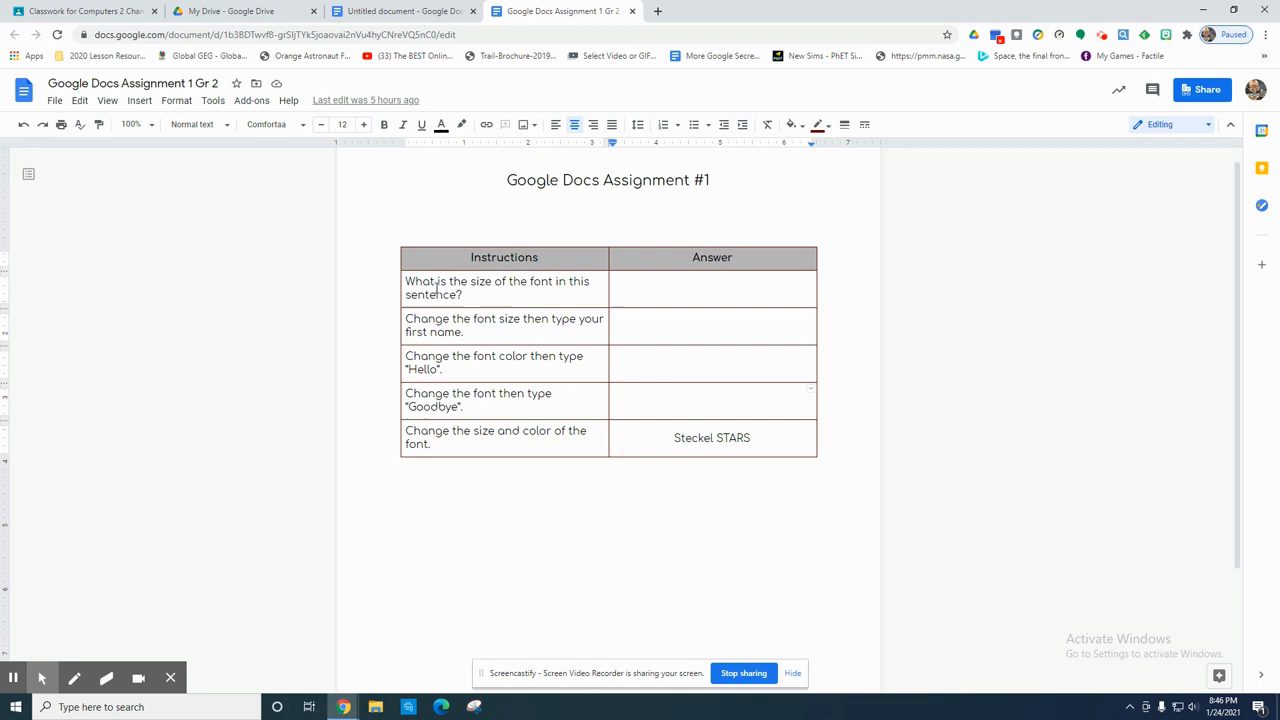
{"action": "left_click", "coordinate": [710, 289]}
{"action": "left_click", "coordinate": [714, 328]}
{"action": "left_click", "coordinate": [712, 366]}
{"action": "left_click", "coordinate": [715, 402]}
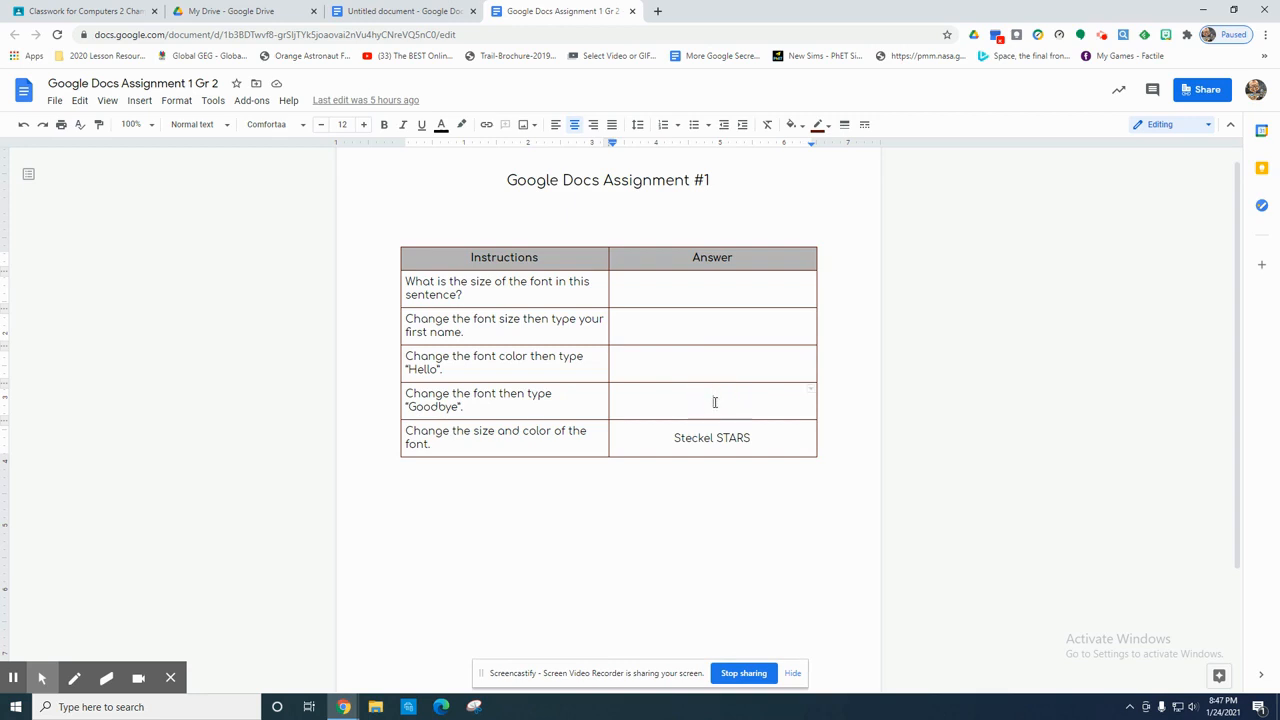